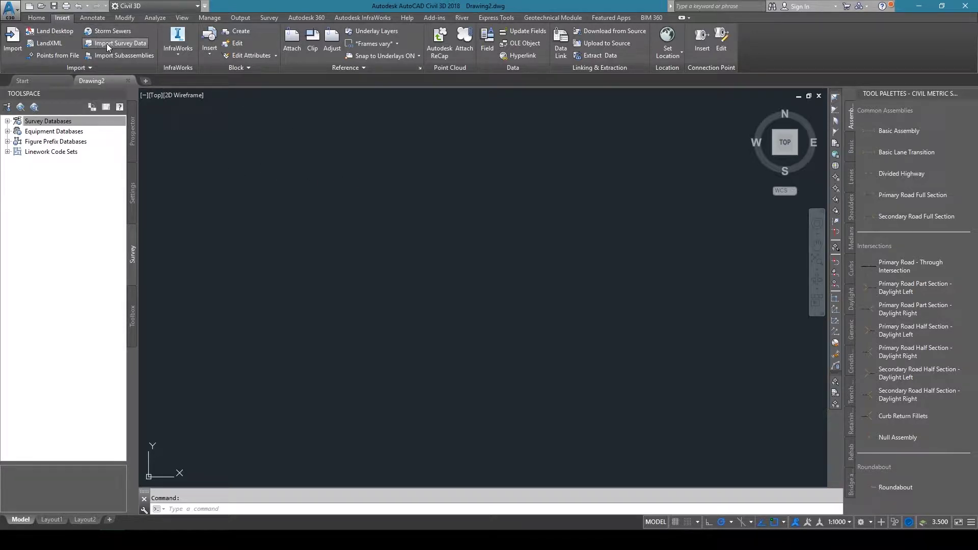
Step: From Import Survey Data, create the survey database 'Georgian Houses Second Survey' and continue to the data source
{"action": "left_click", "coordinate": [135, 45]}
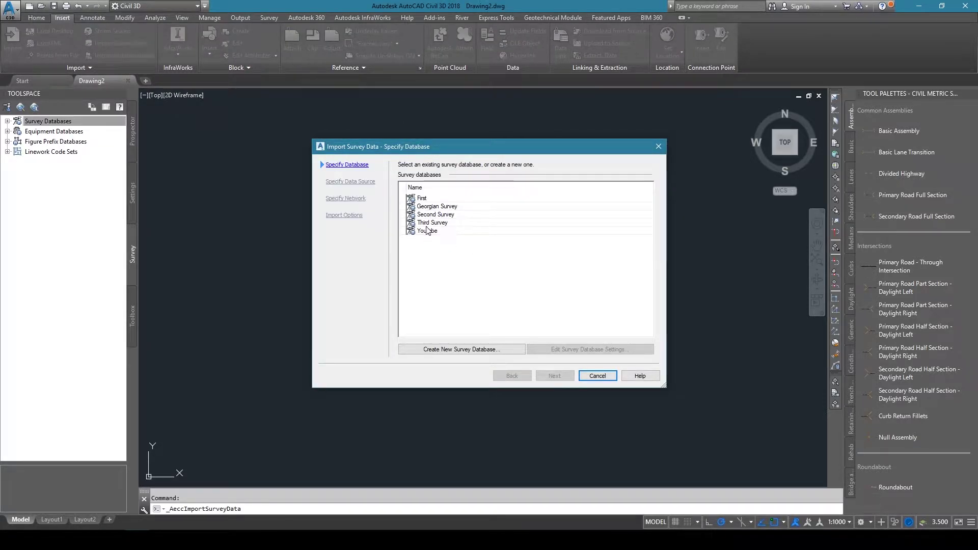
{"action": "left_click", "coordinate": [481, 349]}
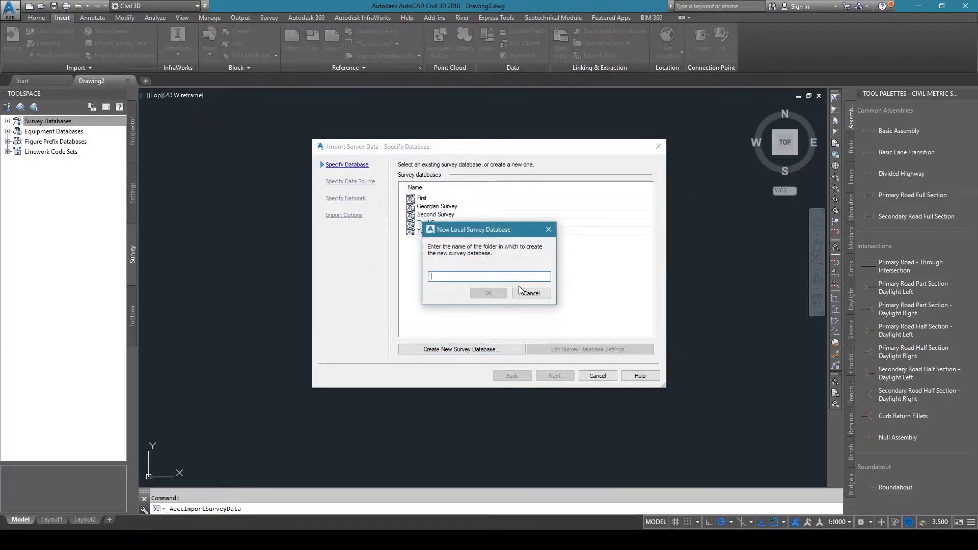
{"action": "type", "text": "Ge"}
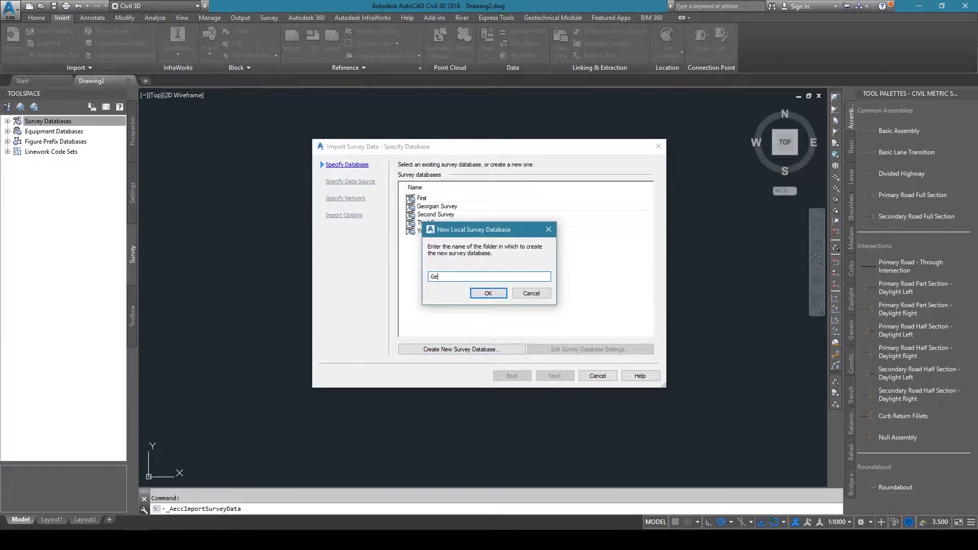
{"action": "type", "text": "orgian Houses Seco"}
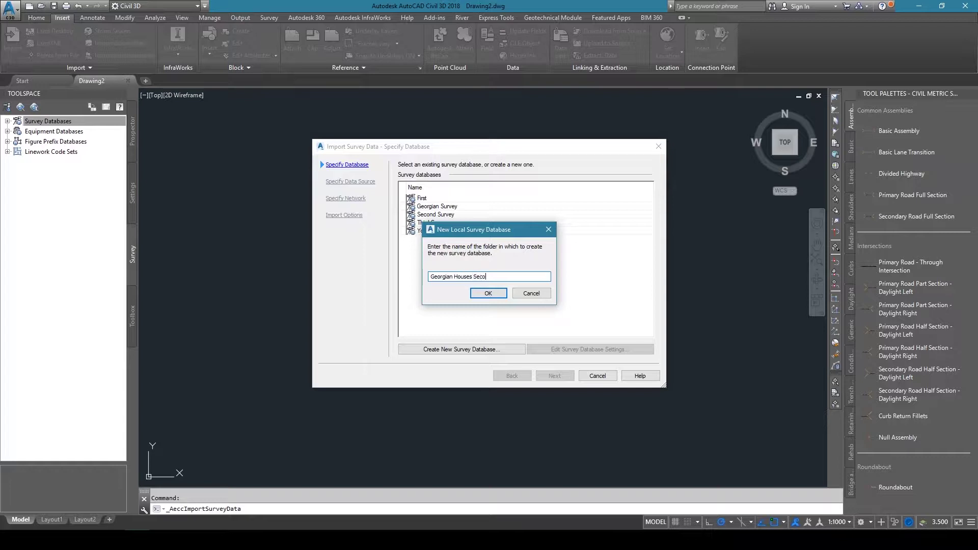
{"action": "type", "text": "nd Survey"}
{"action": "left_click", "coordinate": [479, 296]}
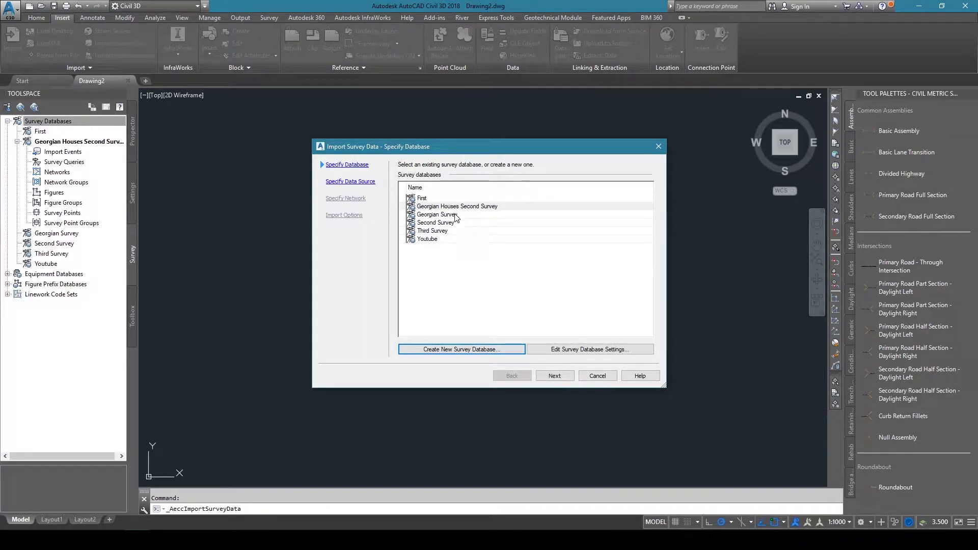
{"action": "left_click", "coordinate": [550, 376]}
Step: Keep Point File as the data source type and add SECOND60.OUT as the file to import
{"action": "left_click", "coordinate": [437, 193]}
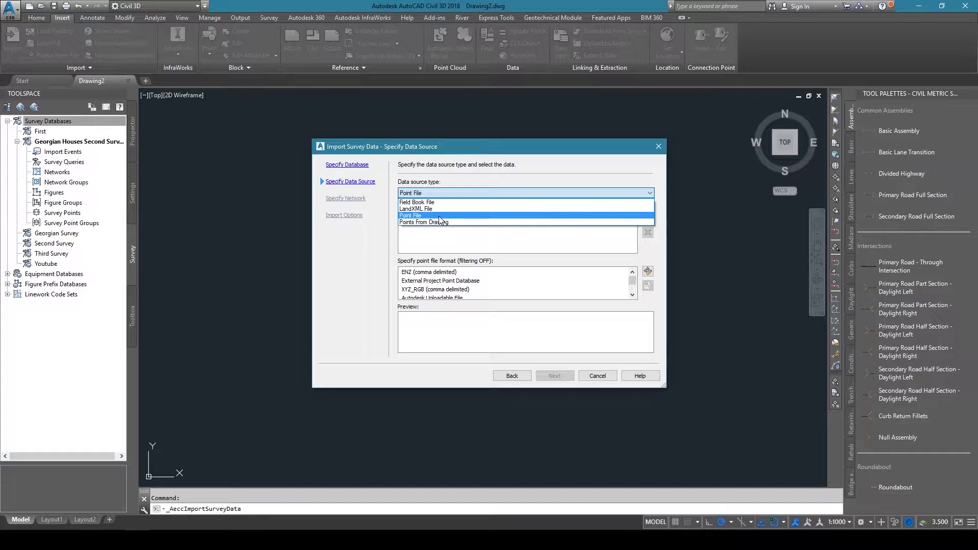
{"action": "left_click", "coordinate": [439, 216]}
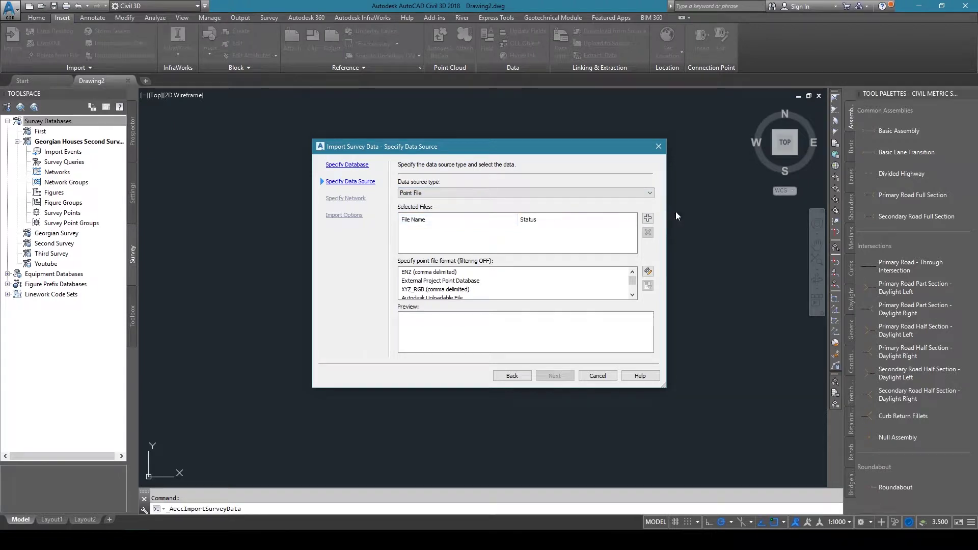
{"action": "left_click", "coordinate": [648, 218]}
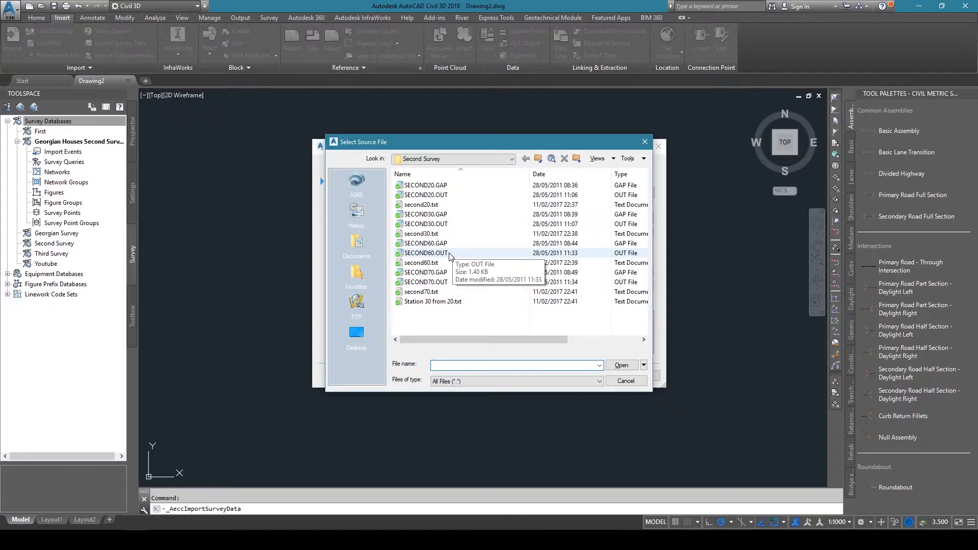
{"action": "left_click", "coordinate": [448, 252]}
{"action": "left_click", "coordinate": [621, 365]}
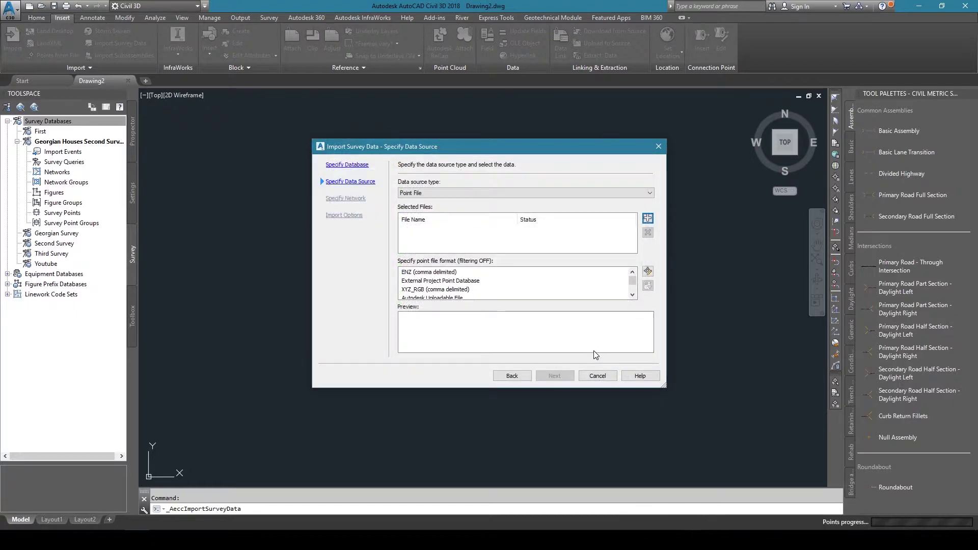
Step: Move the SECOND60.OUT Notepad window to the top right and bring second60.txt to the front
{"action": "key", "text": "alt+Tab"}
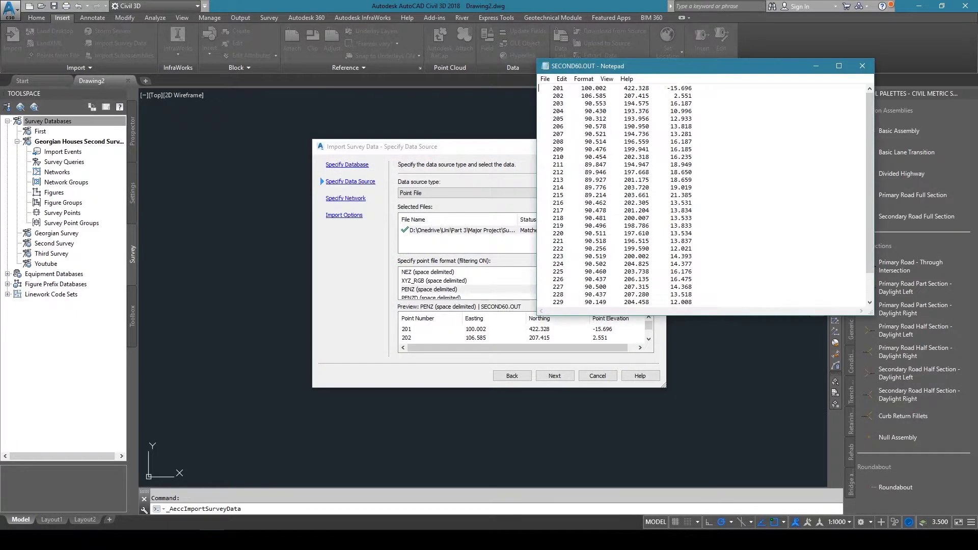
{"action": "left_click_drag", "start_coordinate": [728, 70], "coordinate": [799, 19]}
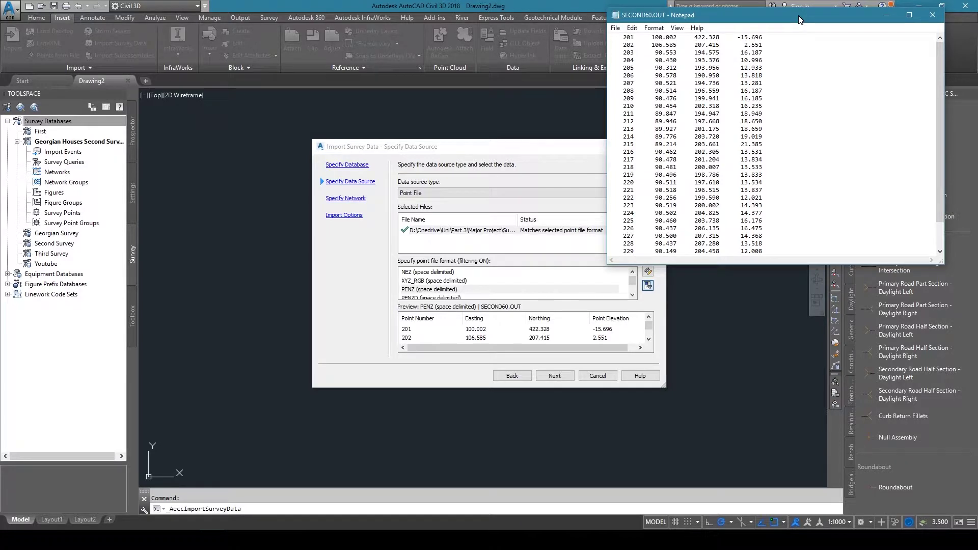
{"action": "left_click_drag", "start_coordinate": [798, 20], "coordinate": [822, 13]}
{"action": "left_click", "coordinate": [212, 540]}
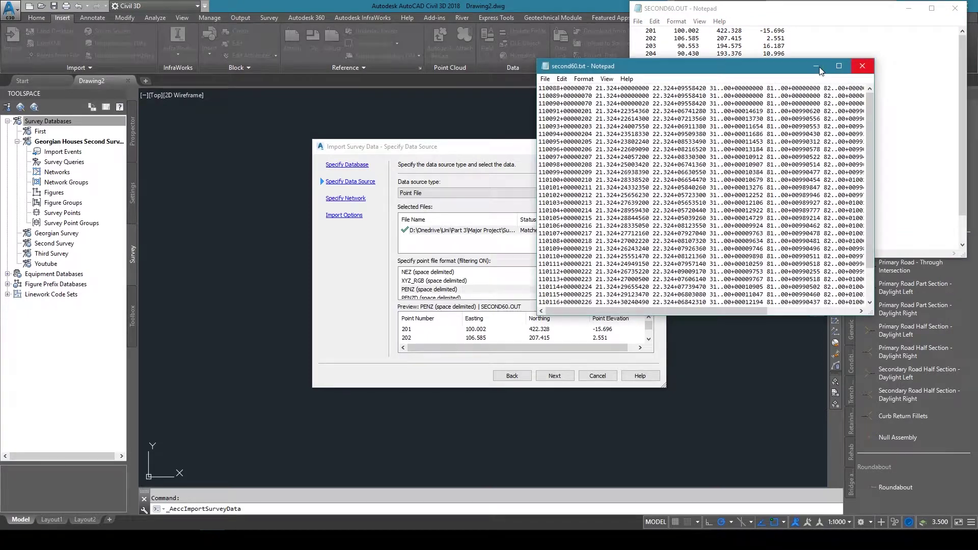
Step: Place second60.txt at the upper left and lower SECOND60.OUT slightly on the right
{"action": "left_click_drag", "start_coordinate": [695, 67], "coordinate": [334, 15]}
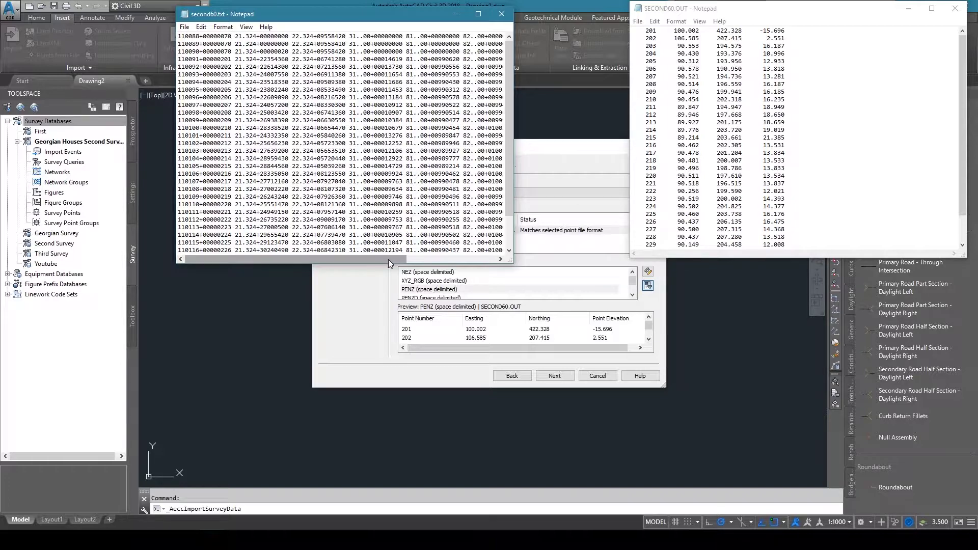
{"action": "left_click_drag", "start_coordinate": [388, 259], "coordinate": [485, 260]}
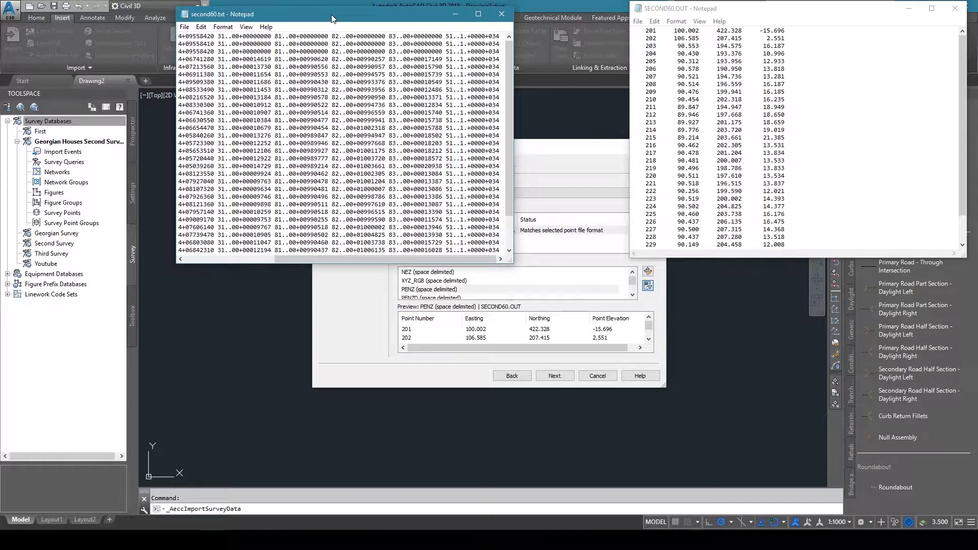
{"action": "left_click_drag", "start_coordinate": [332, 18], "coordinate": [177, 39]}
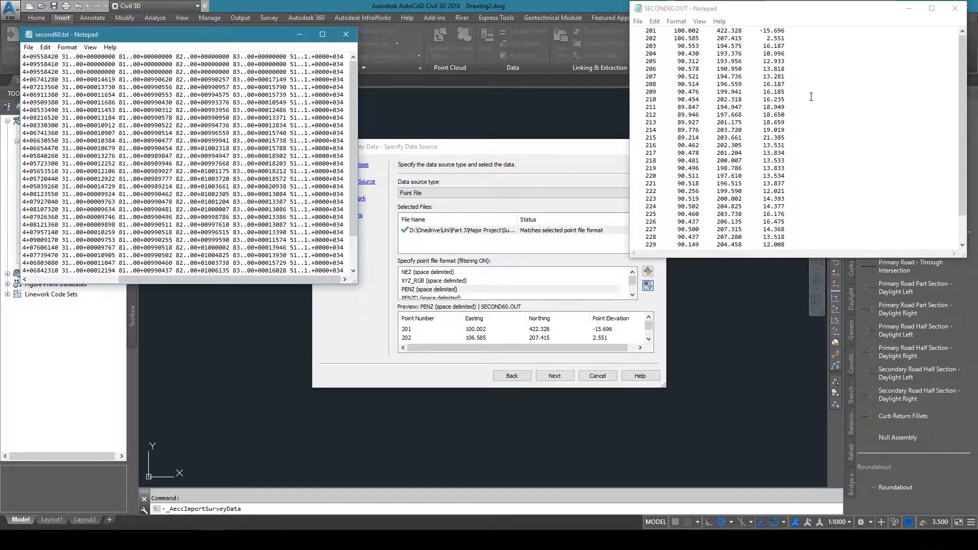
{"action": "left_click_drag", "start_coordinate": [773, 11], "coordinate": [773, 75]}
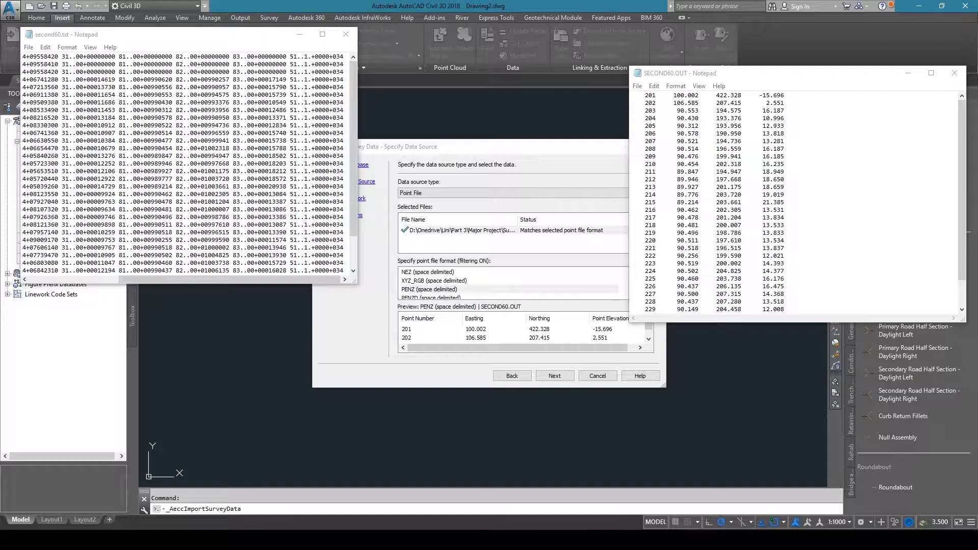
Step: Test a comma after point 201 in SECOND60.OUT, then close it with Don't Save
{"action": "key", "text": "alt+Tab"}
{"action": "left_click_drag", "start_coordinate": [246, 40], "coordinate": [214, 135]}
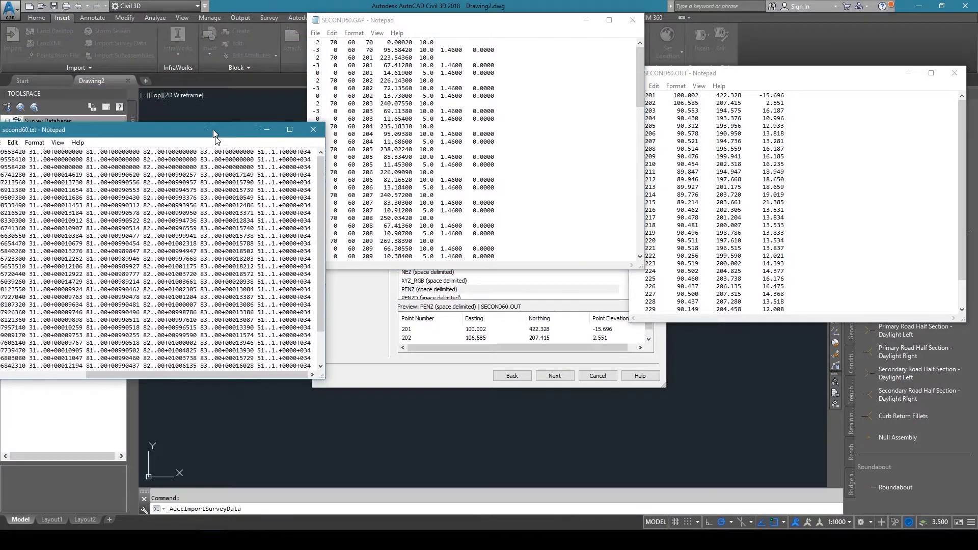
{"action": "left_click", "coordinate": [312, 129]}
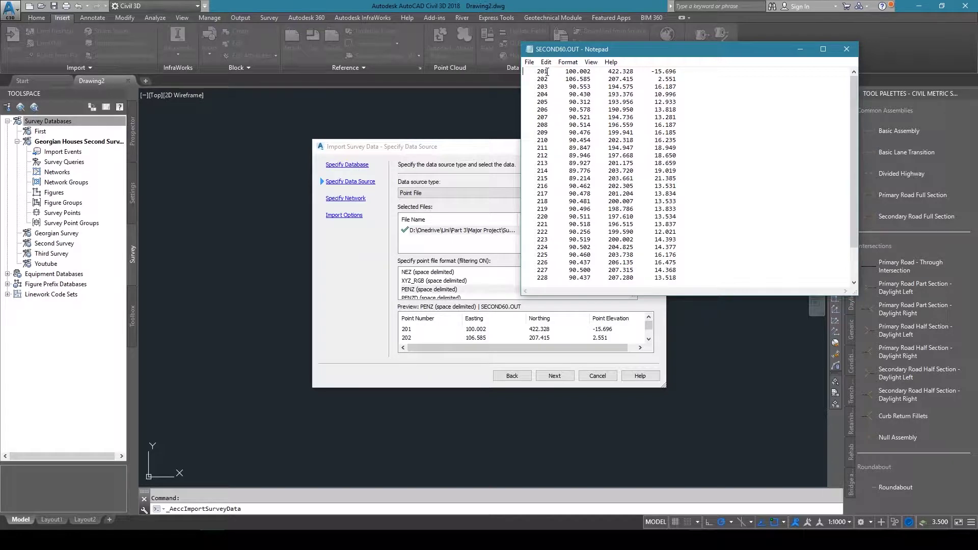
{"action": "type", "text": ","}
{"action": "key", "text": "BackSpace"}
{"action": "key", "text": "Delete"}
{"action": "key", "text": "Delete"}
{"action": "key", "text": "Delete"}
{"action": "key", "text": "Delete"}
{"action": "key", "text": "Delete"}
{"action": "type", "text": ","}
{"action": "key", "text": "BackSpace"}
{"action": "key", "text": "BackSpace"}
{"action": "left_click", "coordinate": [839, 53]}
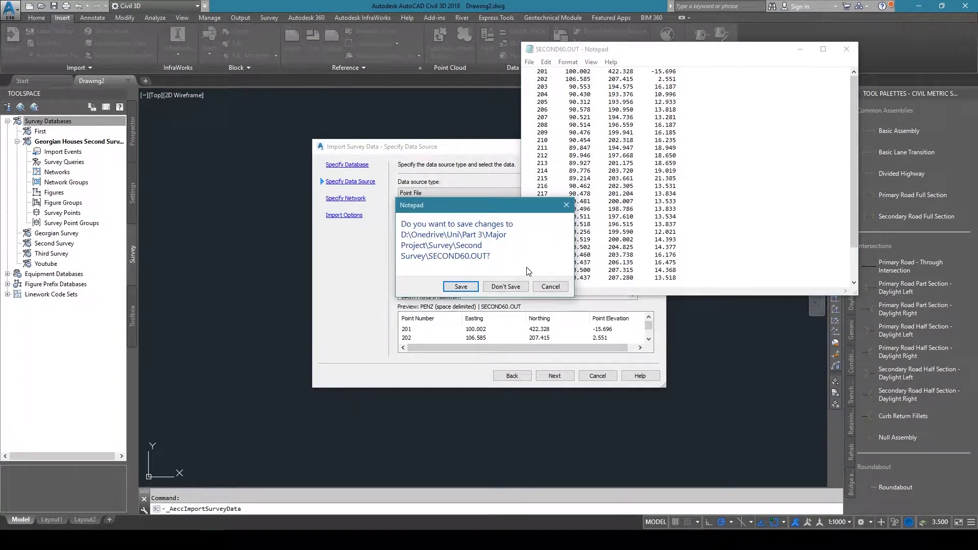
{"action": "left_click", "coordinate": [516, 287]}
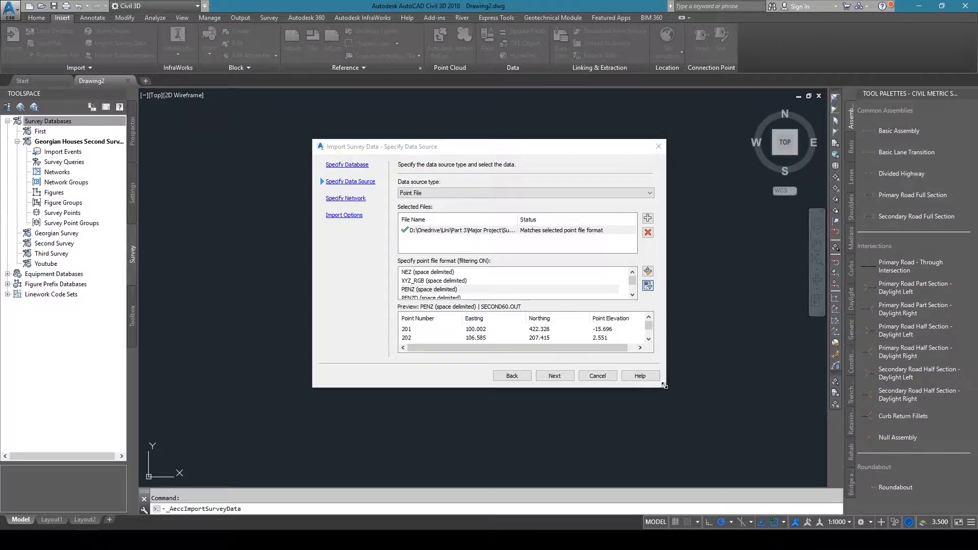
Step: Enlarge the import wizard and advance past Specify Network with no network chosen
{"action": "left_click_drag", "start_coordinate": [663, 385], "coordinate": [722, 444]}
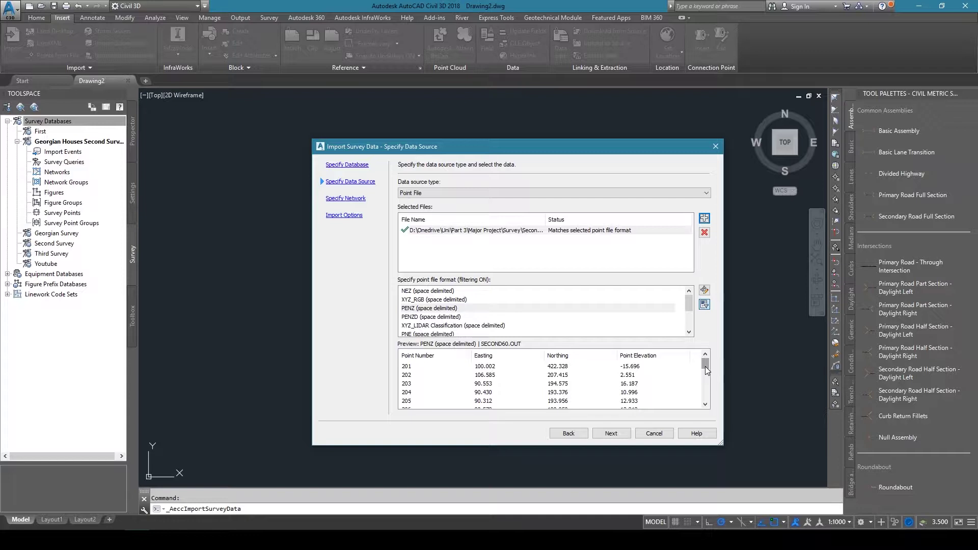
{"action": "left_click", "coordinate": [609, 435]}
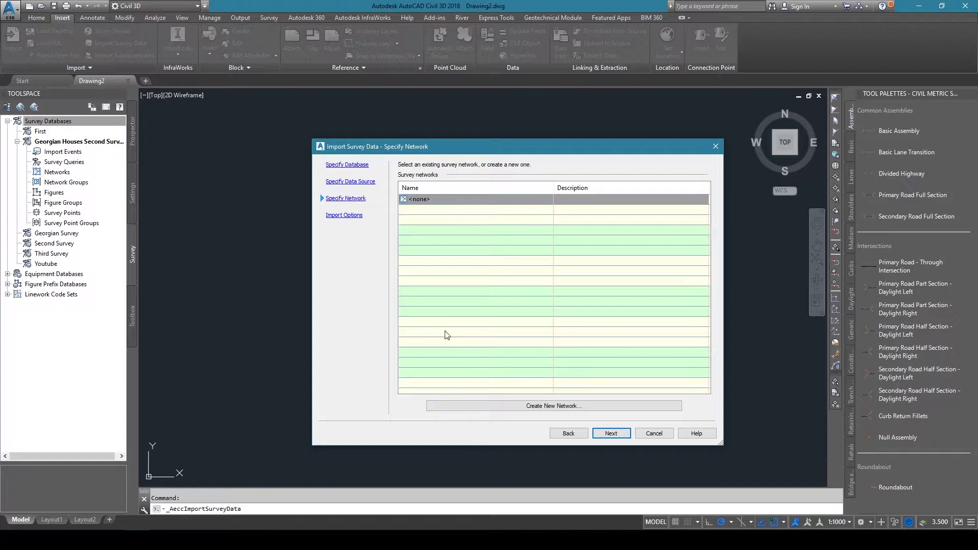
{"action": "left_click", "coordinate": [611, 433]}
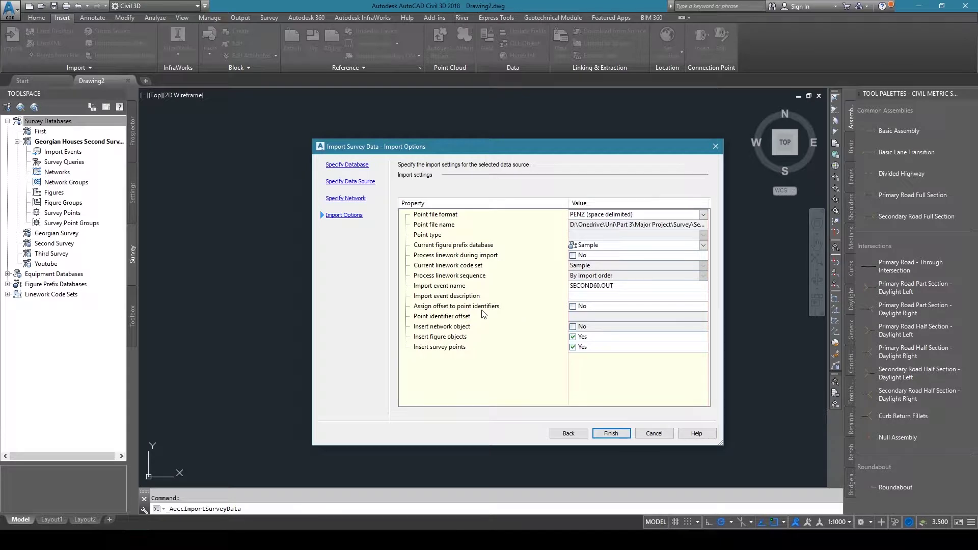